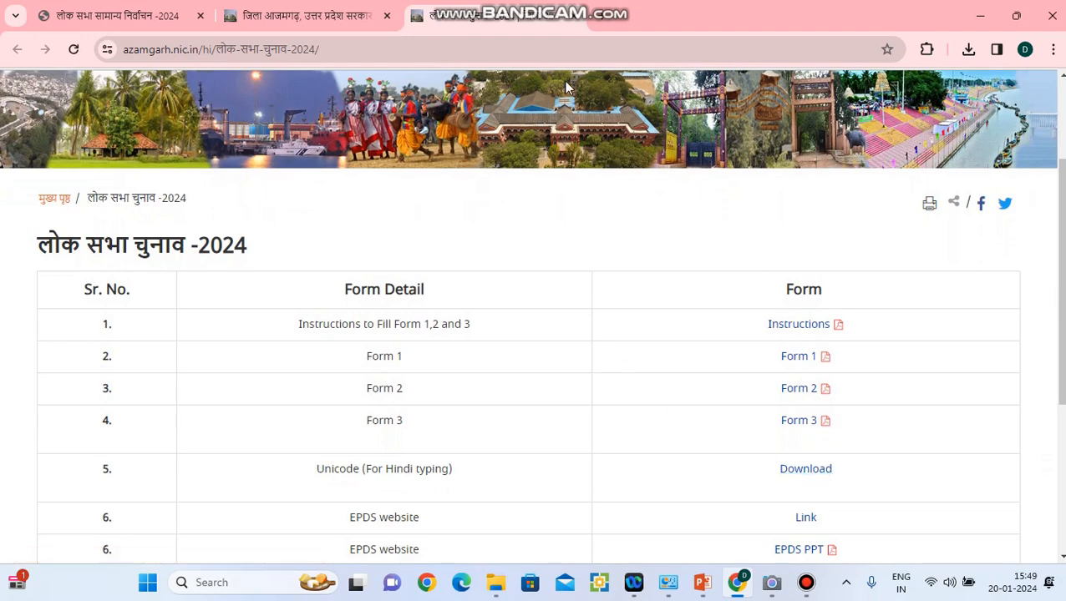
- Close the district's Lok Sabha forms page and sign in to the election portal with the department username, account password and captcha
{"action": "left_click", "coordinate": [575, 16]}
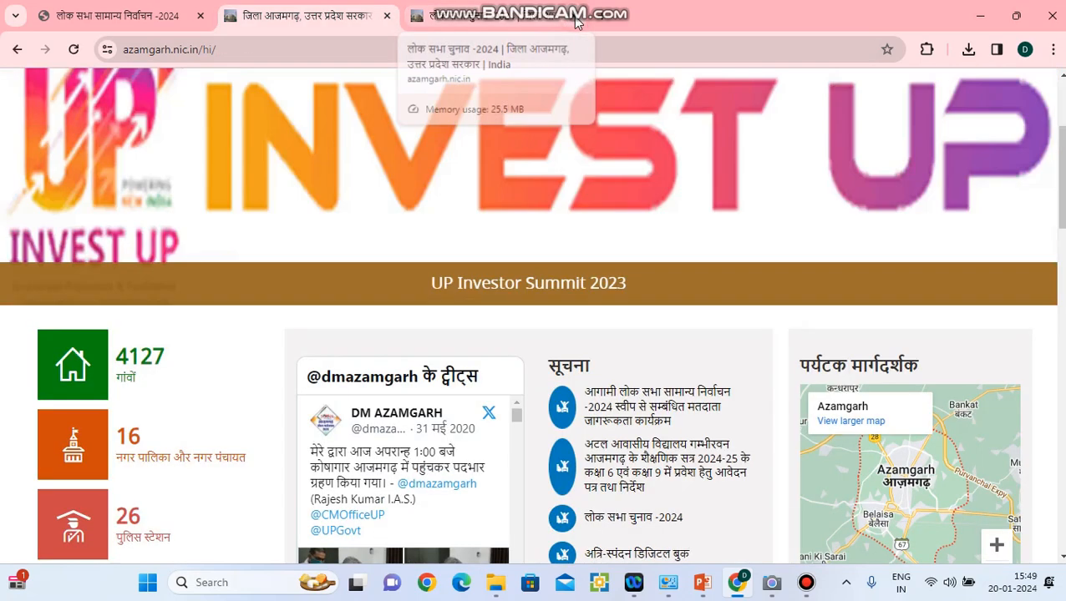
{"action": "left_click", "coordinate": [99, 21]}
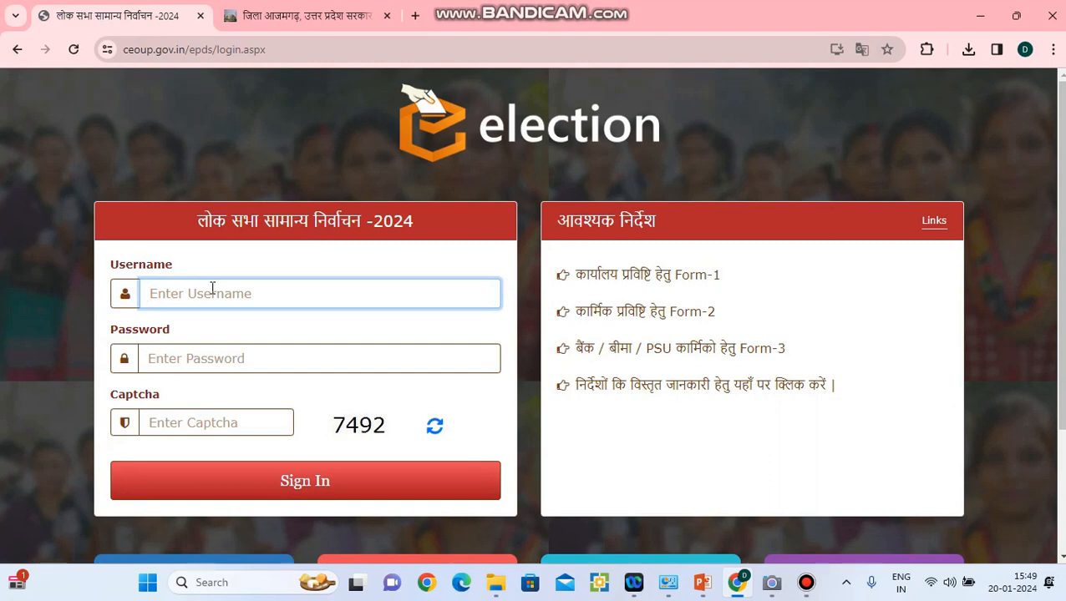
{"action": "type", "text": "DEP47071"}
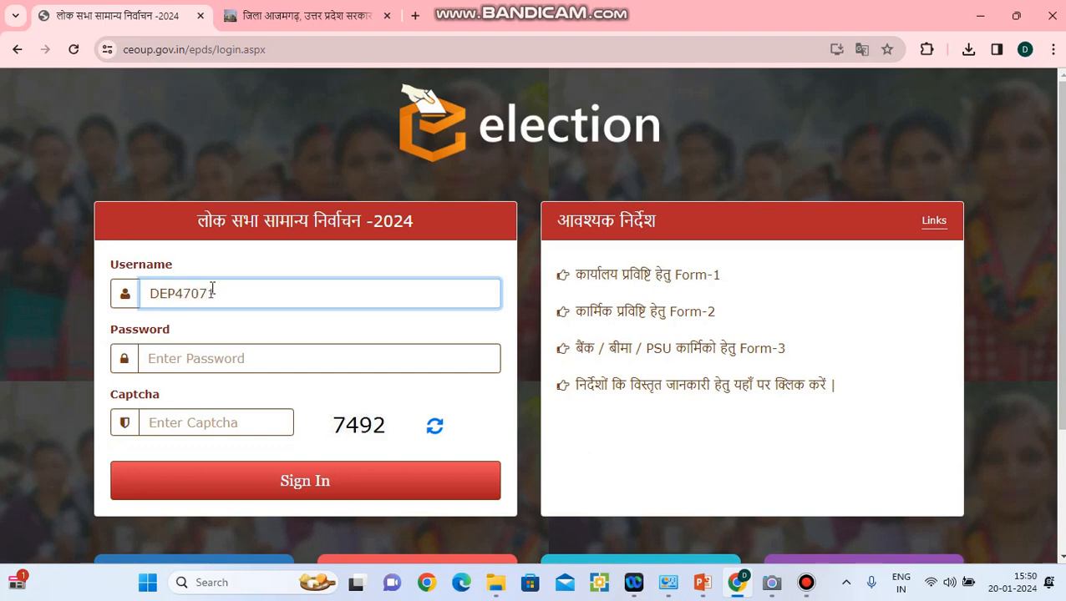
{"action": "key", "text": "Tab"}
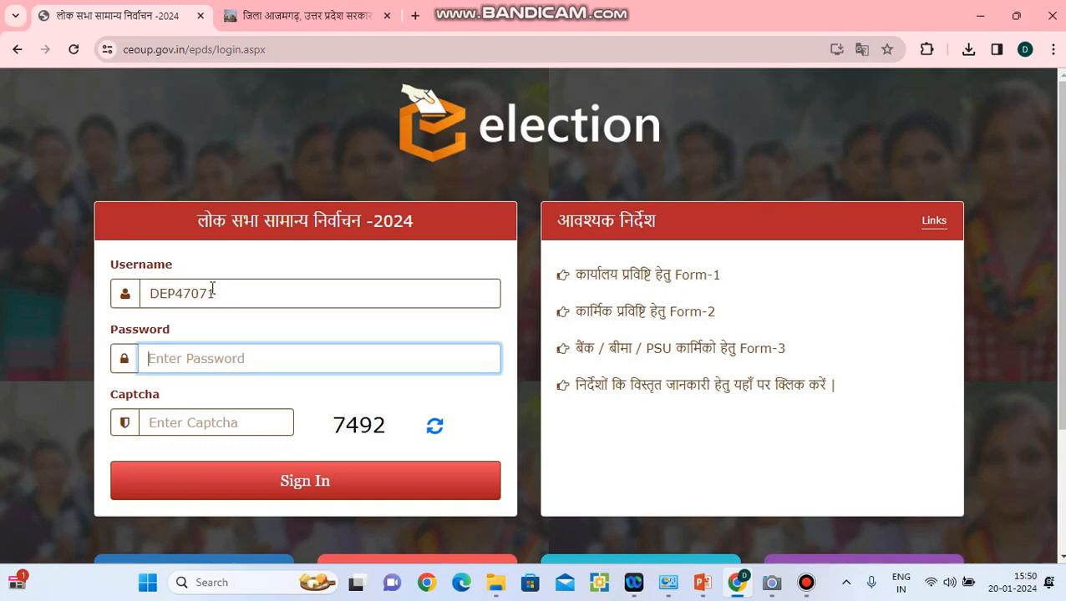
{"action": "type", "text": "•••••"}
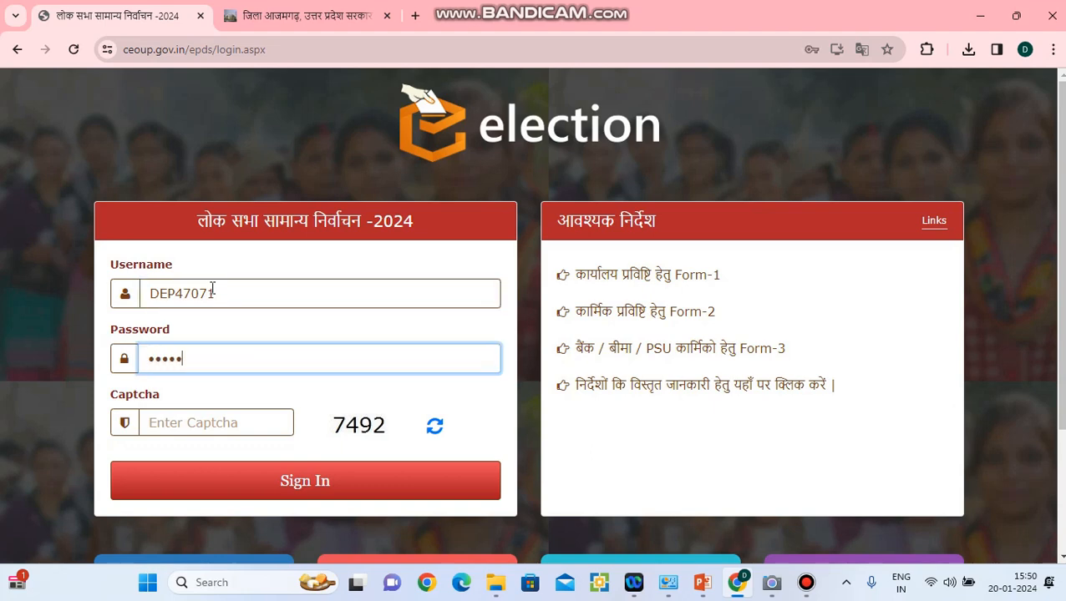
{"action": "type", "text": "•••••"}
{"action": "key", "text": "Tab"}
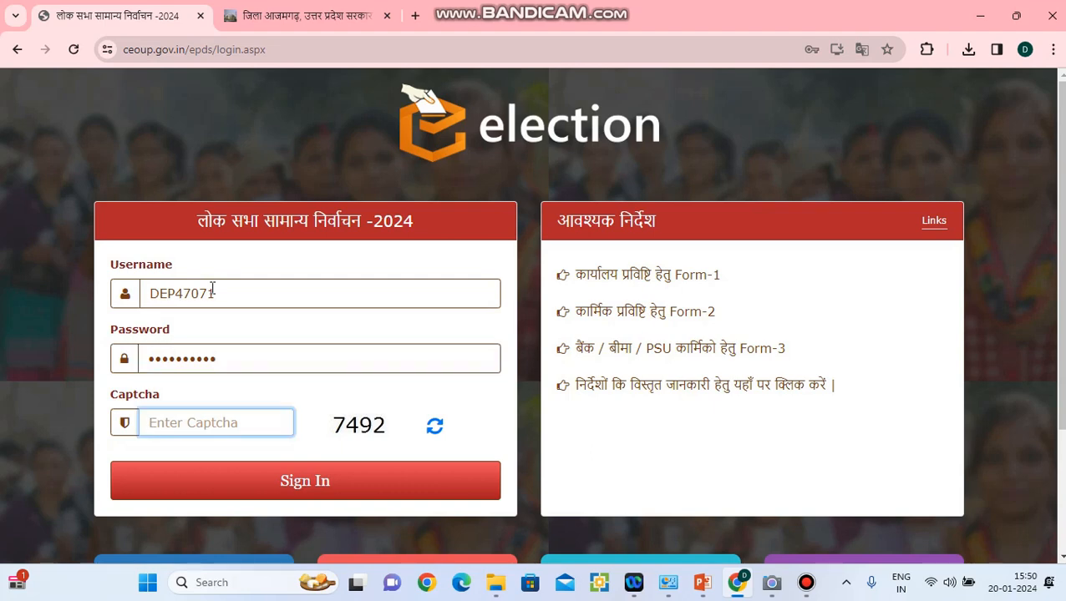
{"action": "type", "text": "74"}
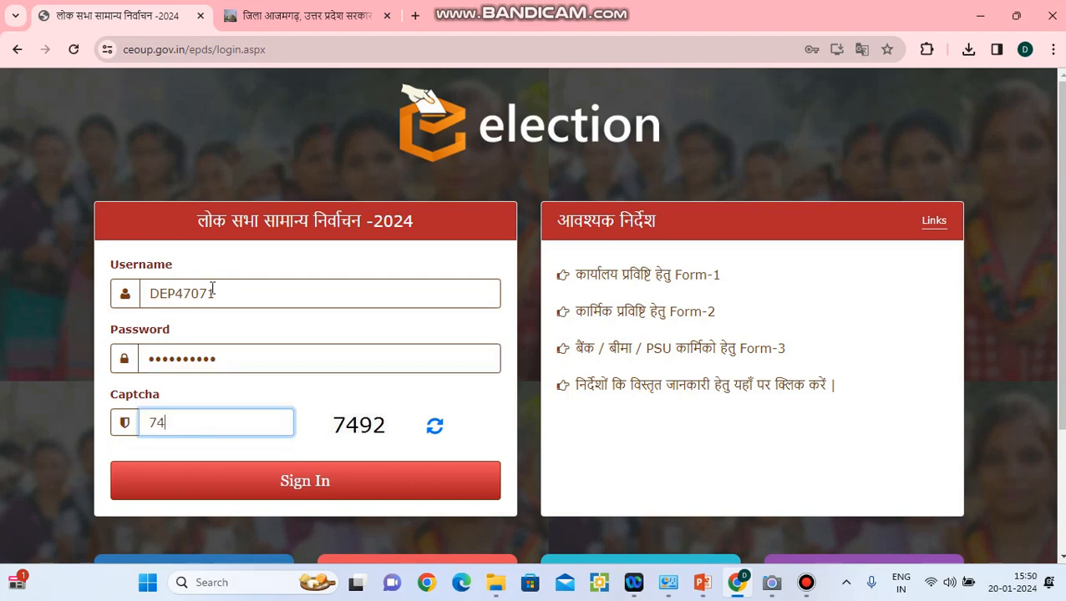
{"action": "type", "text": "92"}
{"action": "left_click", "coordinate": [278, 488]}
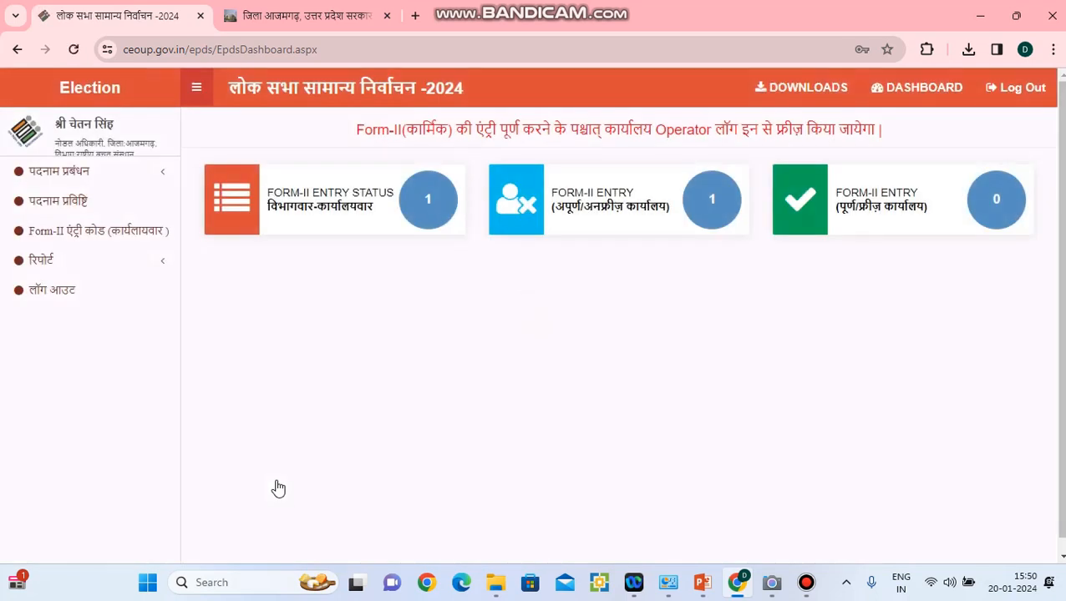
- Add the designations अधीक्षक, अधीक्षण अभियंता, अनुचर and अनुदेशक to the office through पदनाम जोड़े
{"action": "left_click", "coordinate": [83, 178]}
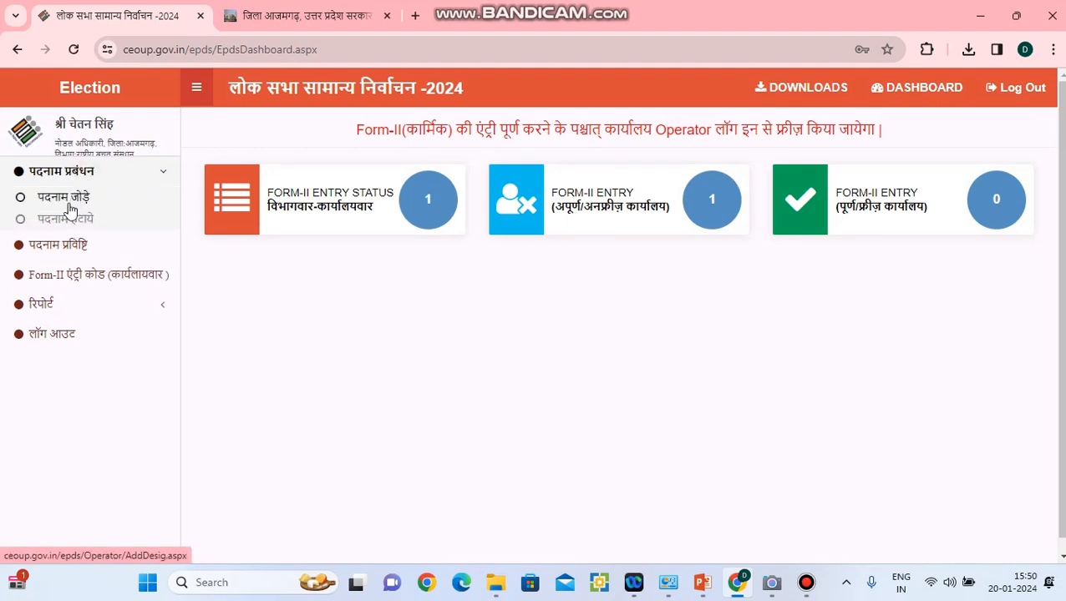
{"action": "left_click", "coordinate": [74, 204]}
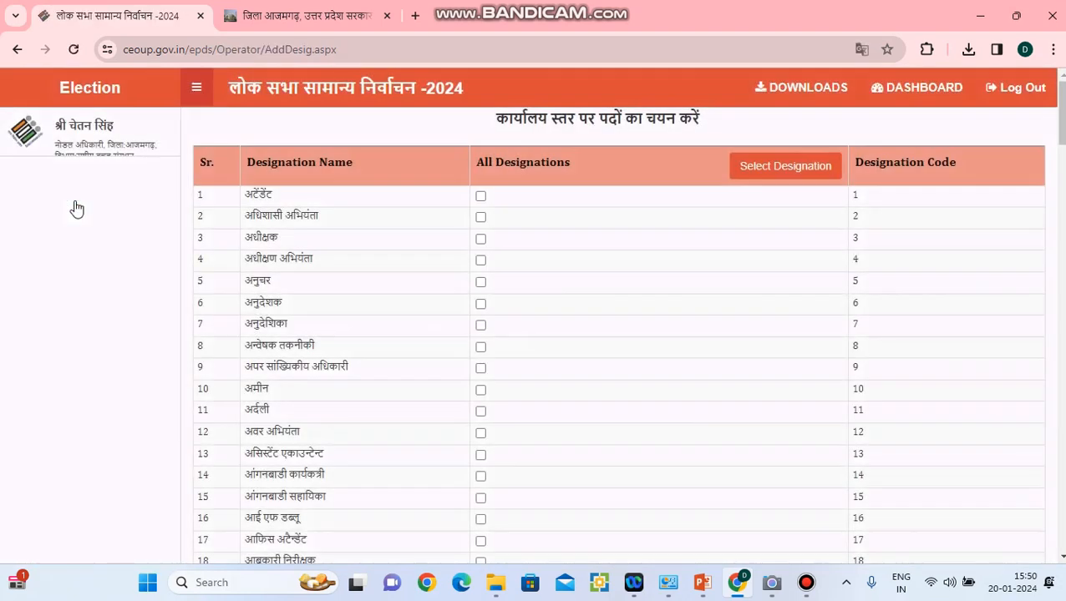
{"action": "left_click", "coordinate": [480, 239]}
{"action": "left_click", "coordinate": [480, 260]}
{"action": "left_click", "coordinate": [481, 283]}
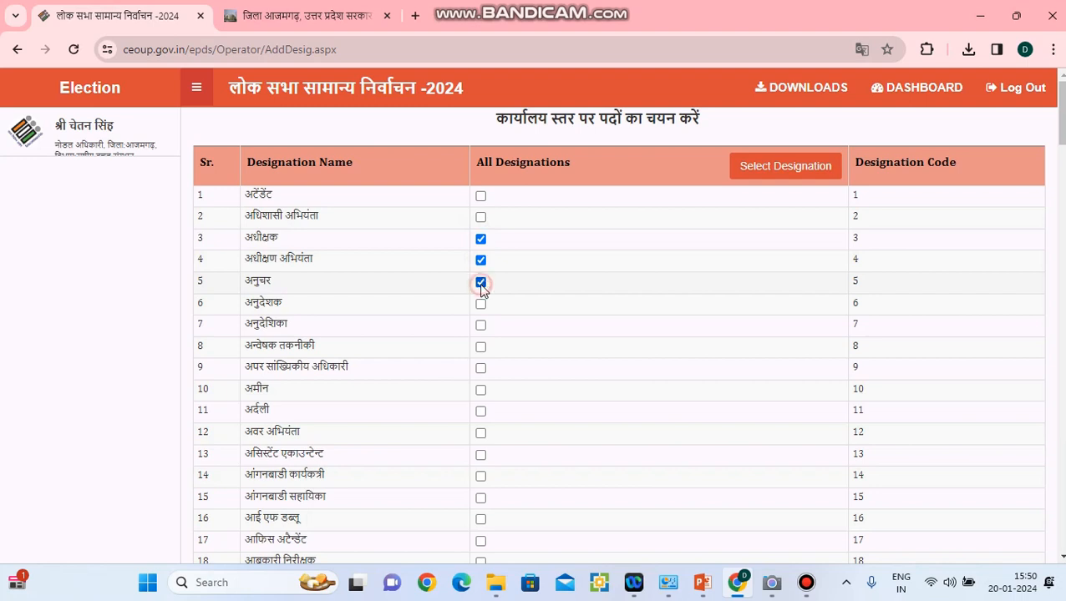
{"action": "left_click", "coordinate": [480, 305]}
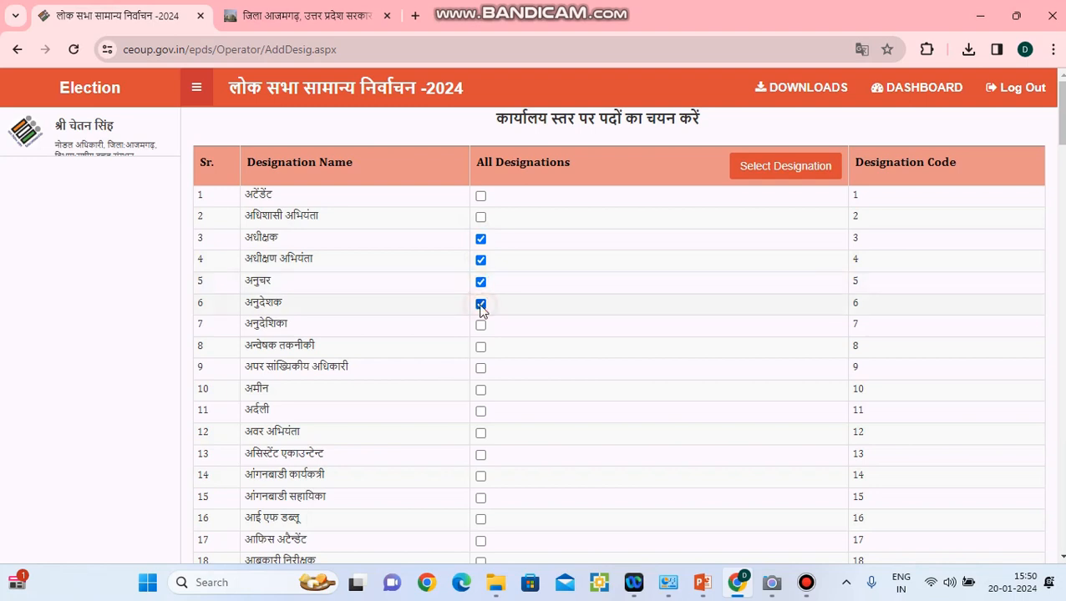
{"action": "left_click", "coordinate": [796, 170]}
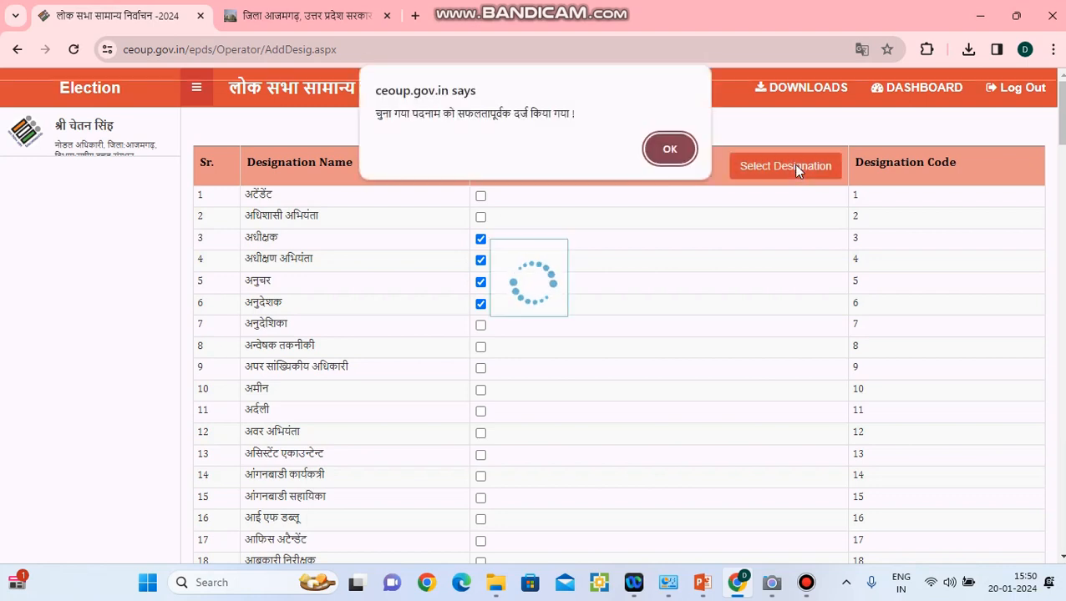
{"action": "left_click", "coordinate": [669, 149]}
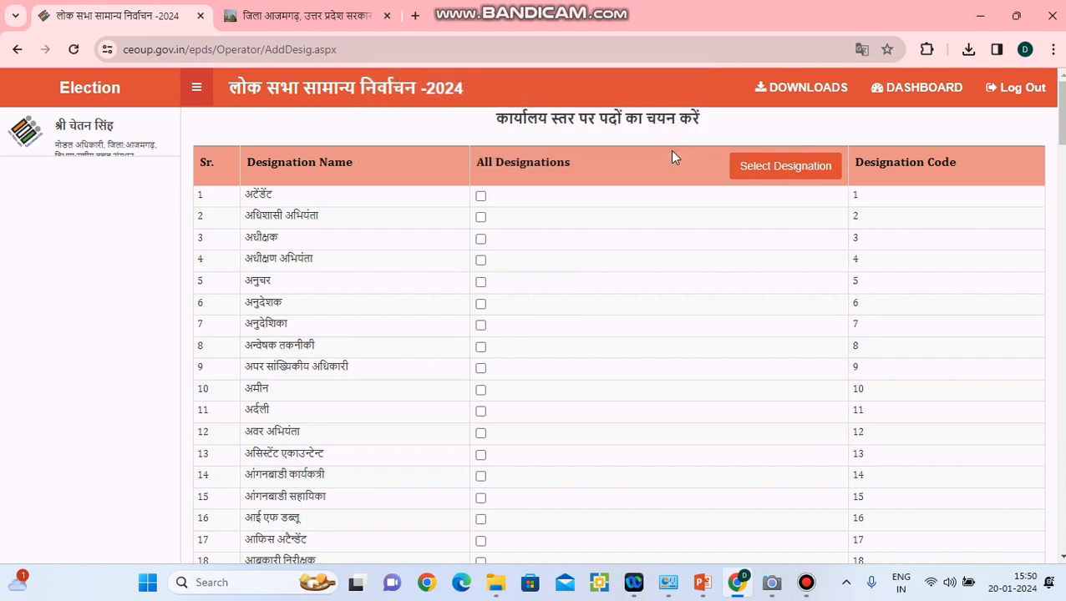
- Open the पदनाम प्रविष्टि form from the dashboard and switch the keyboard layout to Hindi Google Input Tools for the designation name
{"action": "left_click", "coordinate": [923, 98]}
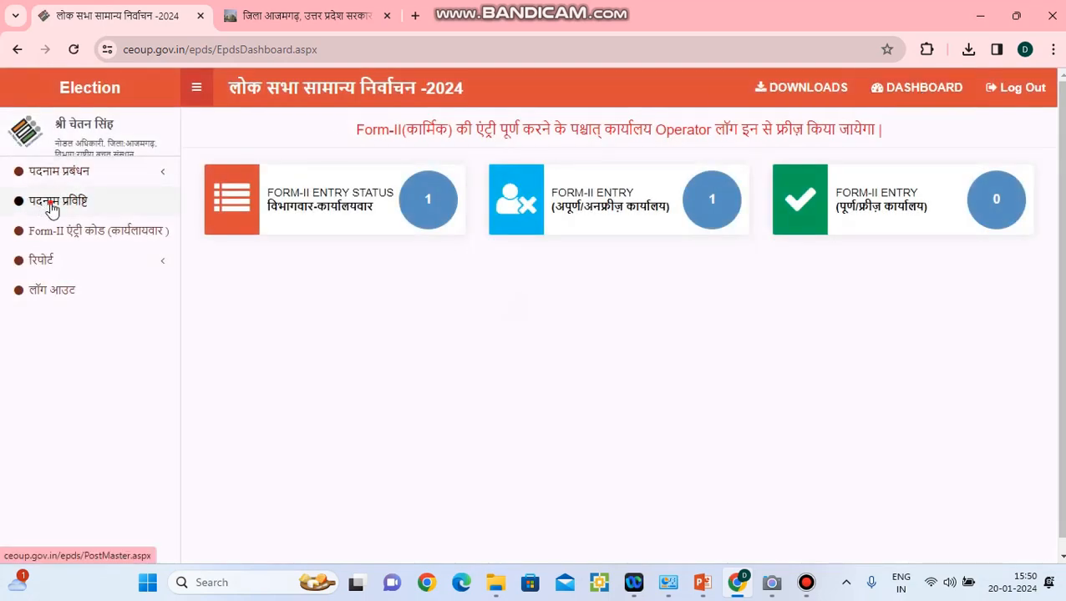
{"action": "left_click", "coordinate": [50, 206]}
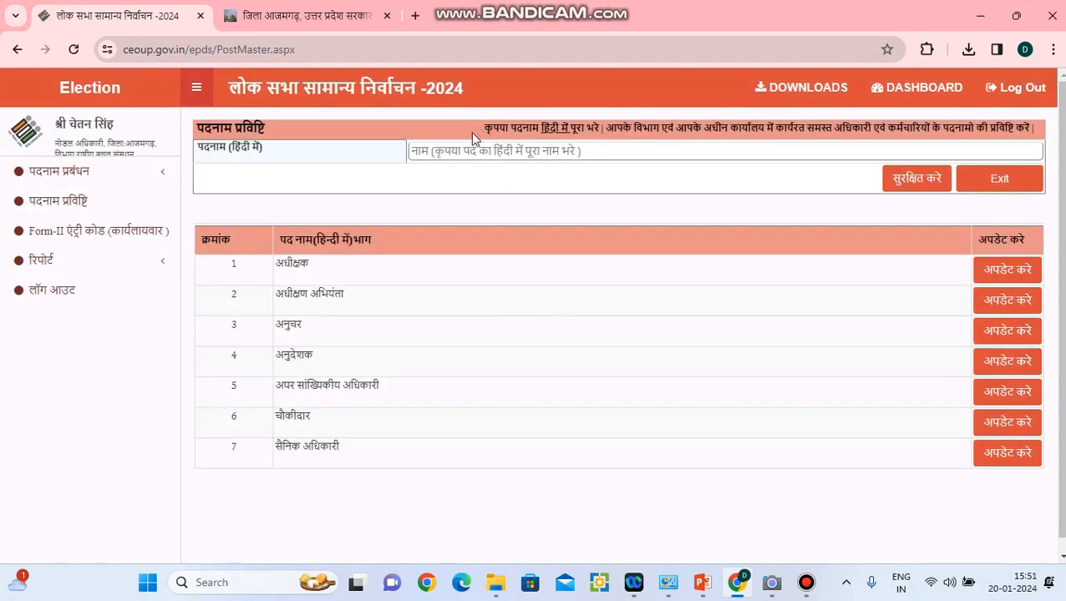
{"action": "left_click", "coordinate": [540, 152]}
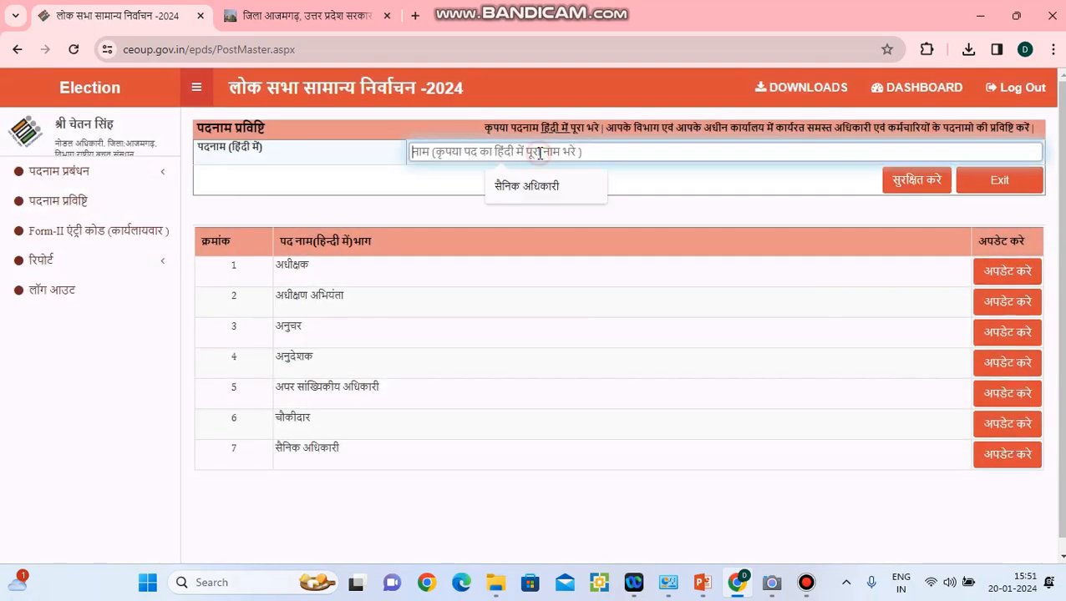
{"action": "left_click", "coordinate": [900, 584]}
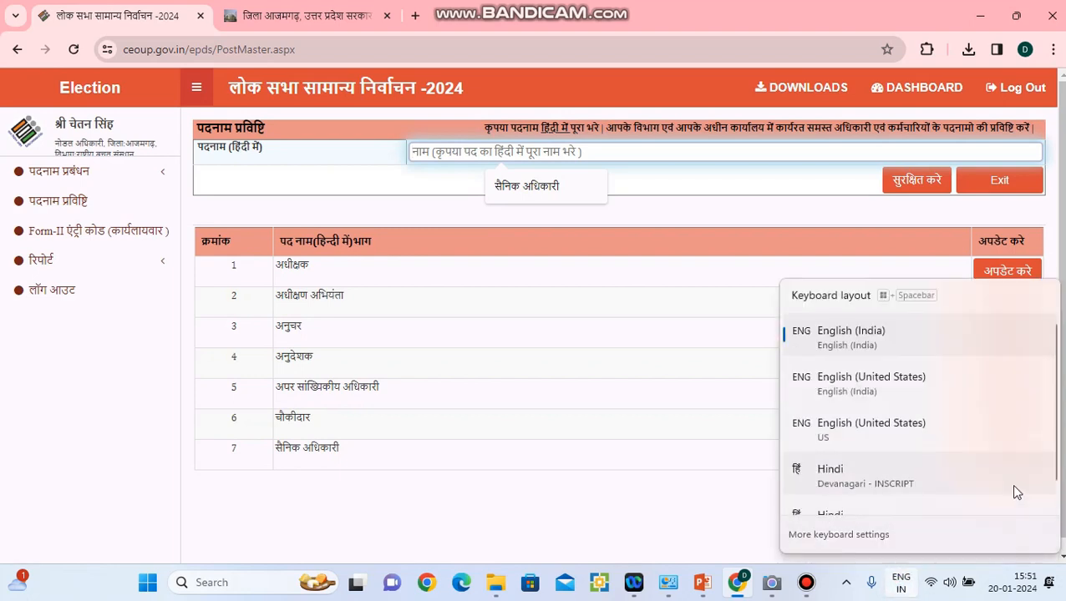
{"action": "scroll", "coordinate": [1049, 491], "scroll_direction": "down", "scroll_amount": 1}
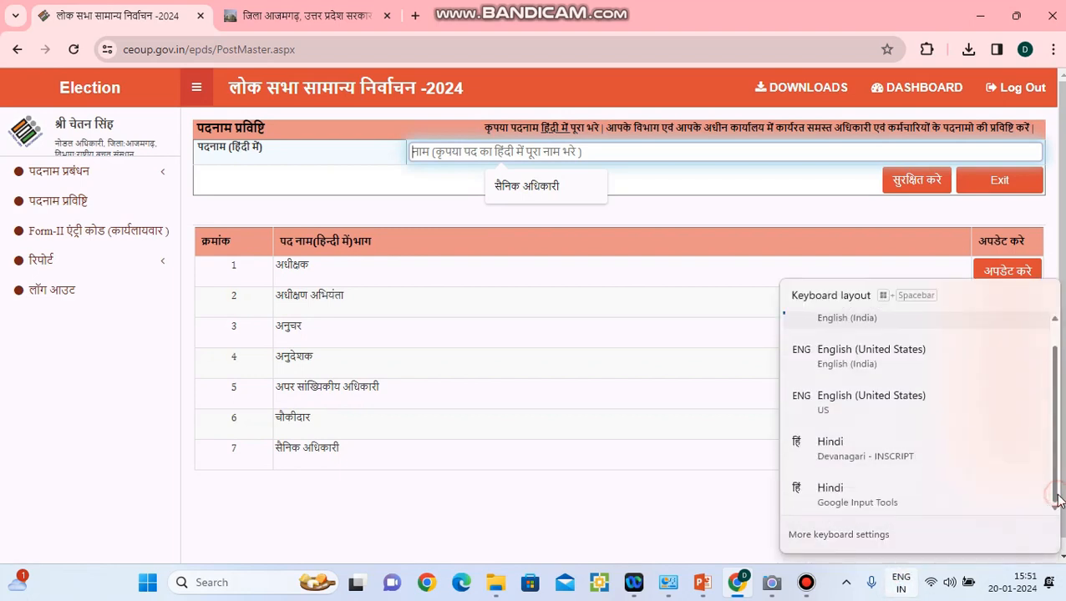
{"action": "left_click", "coordinate": [859, 500]}
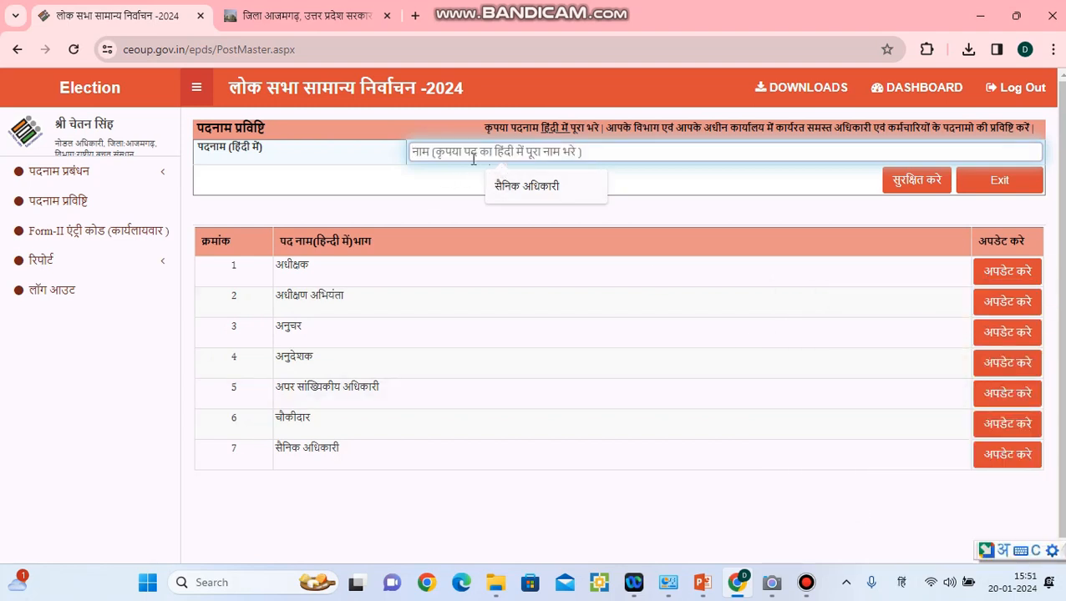
- Save जिला सैनिक अधिकारी as a new designation and open its entry for updating
{"action": "type", "text": "जिला"}
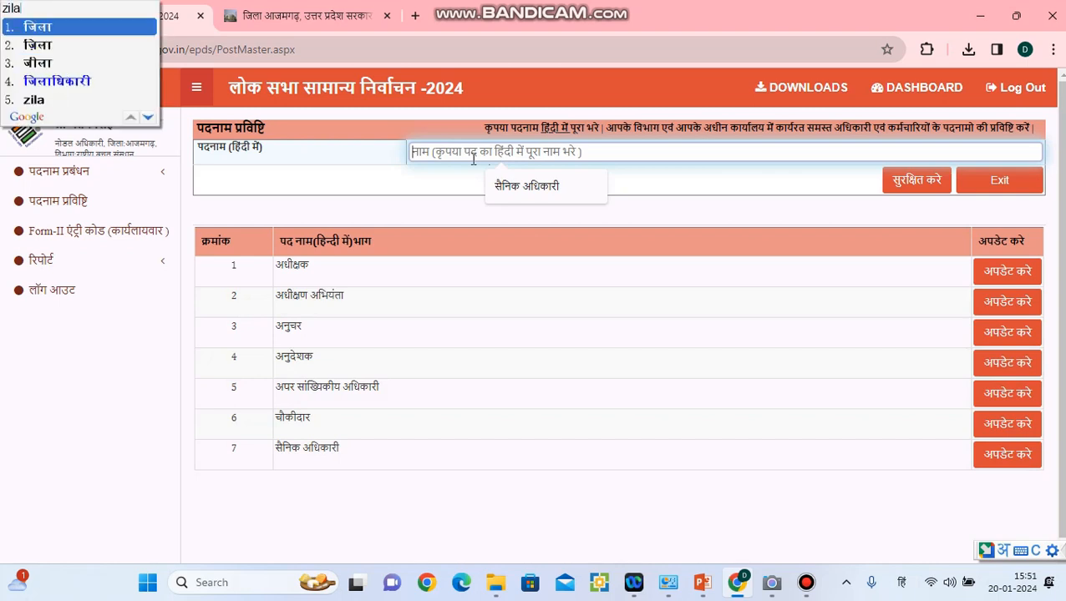
{"action": "type", "text": "सैनिक "}
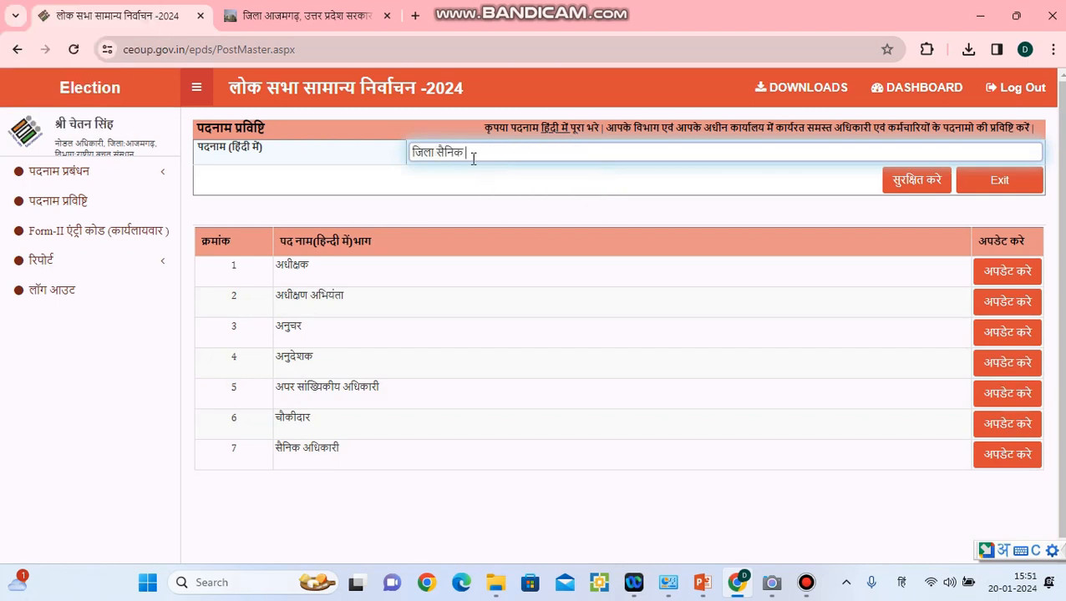
{"action": "type", "text": "adhika"}
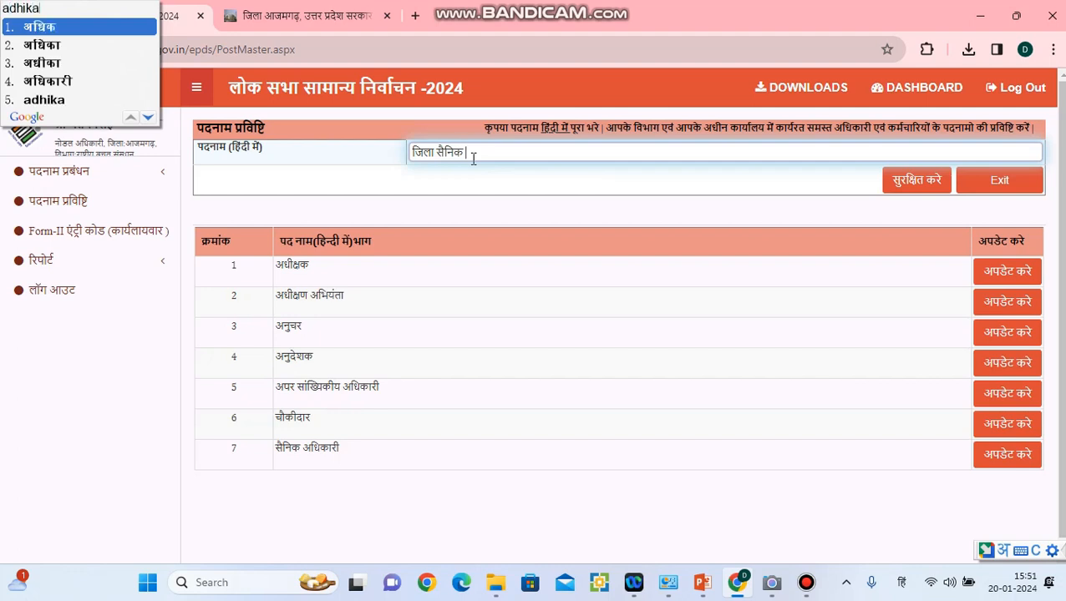
{"action": "type", "text": "aree"}
{"action": "key", "text": "Return"}
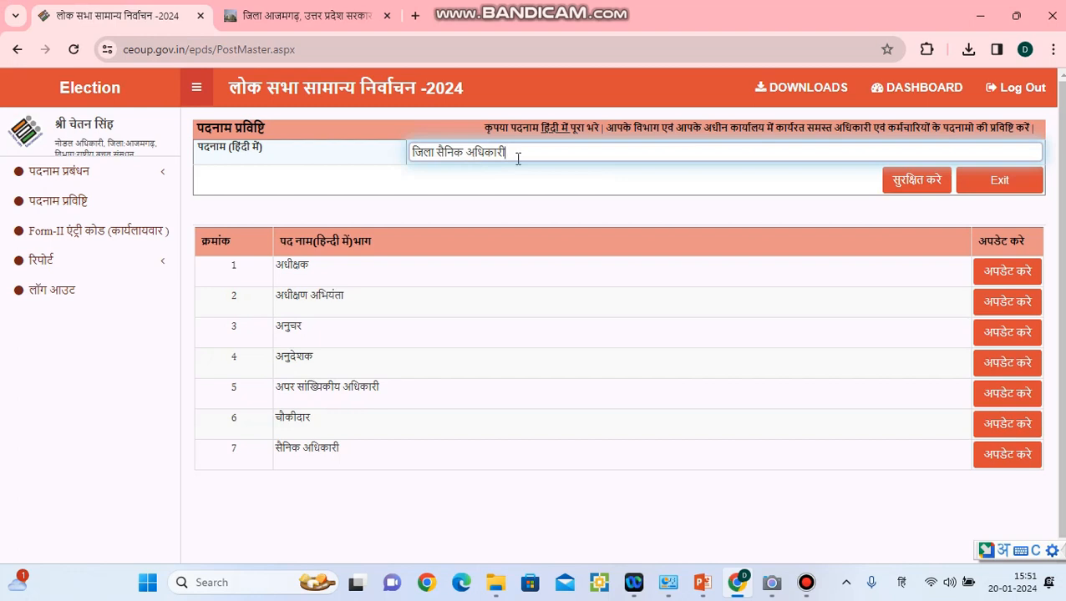
{"action": "left_click", "coordinate": [905, 184]}
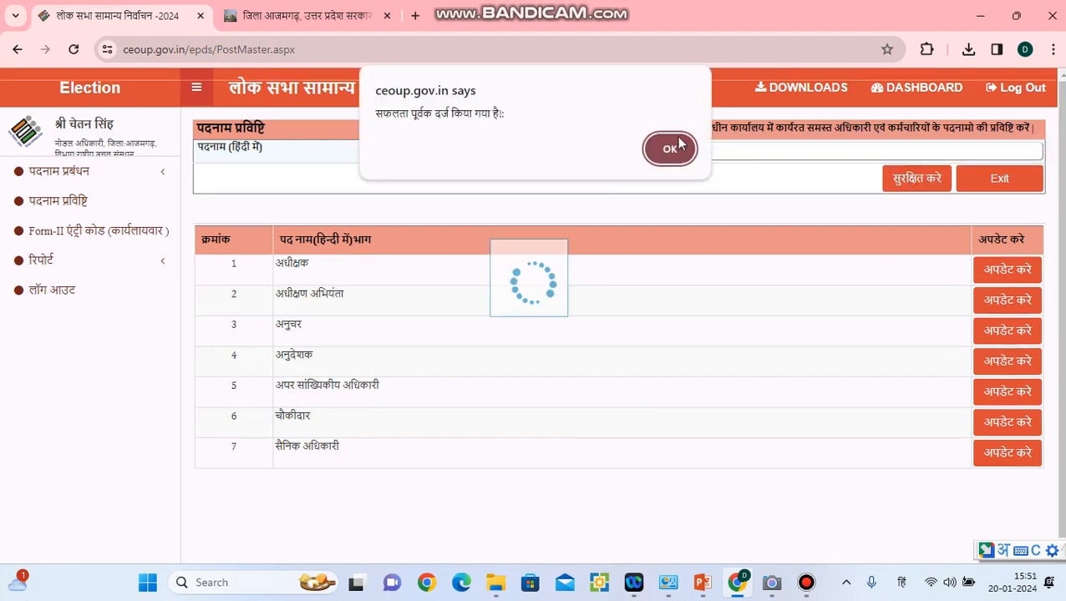
{"action": "left_click", "coordinate": [671, 149]}
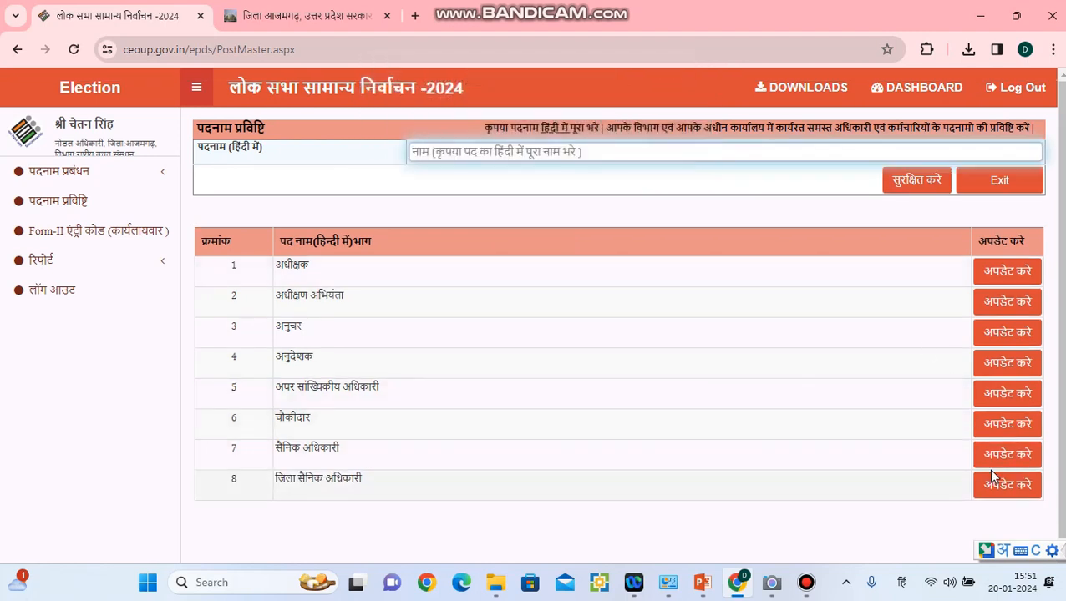
{"action": "left_click", "coordinate": [999, 486]}
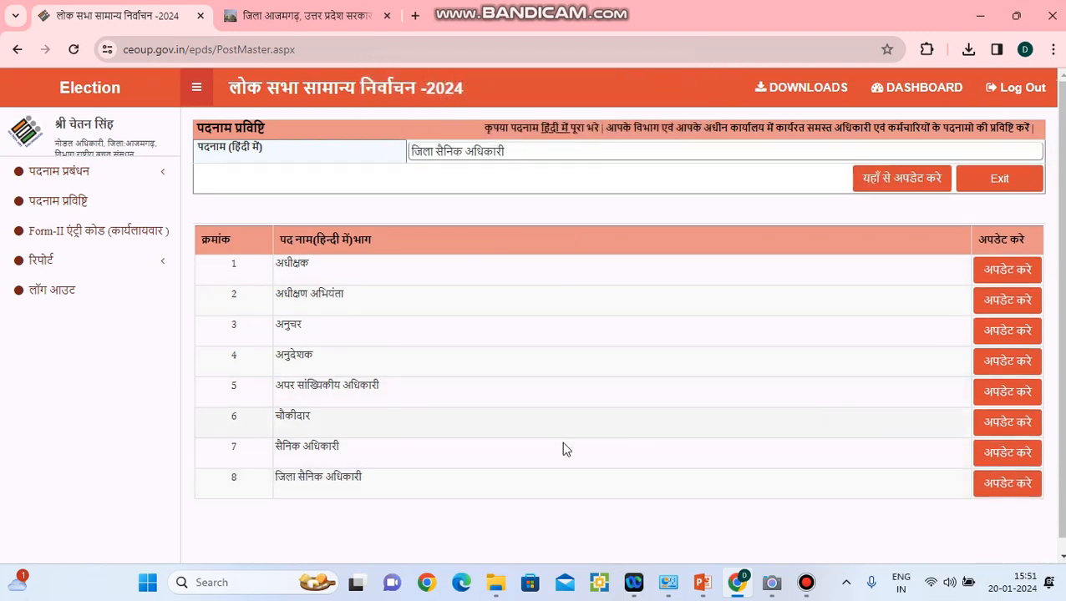
- Log out of the department account and sign in with the operator username, account password and captcha
{"action": "left_click", "coordinate": [65, 290]}
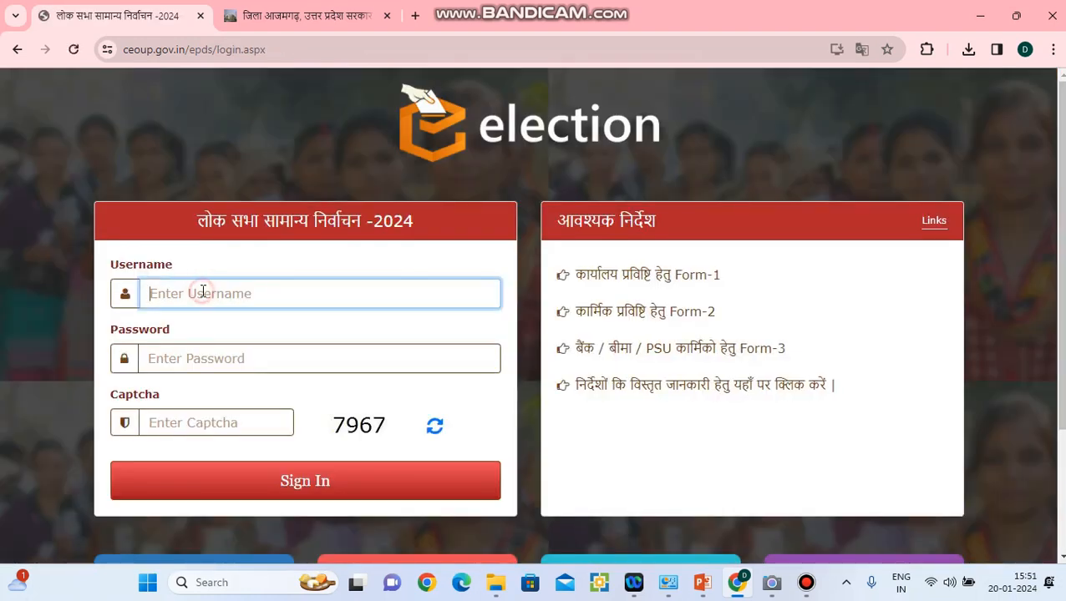
{"action": "type", "text": "OP47071"}
{"action": "key", "text": "Tab"}
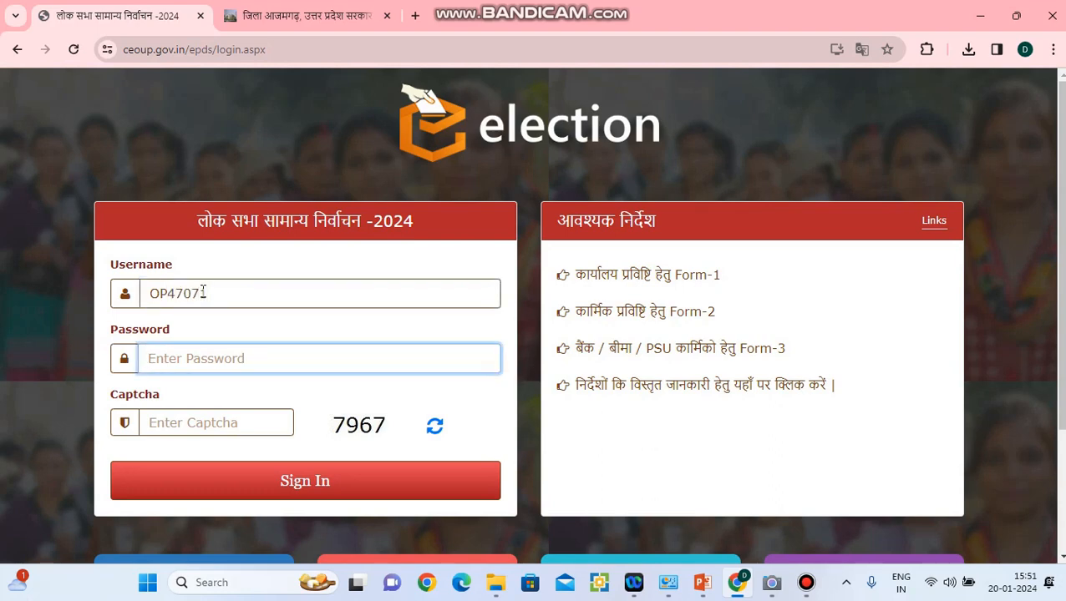
{"action": "type", "text": "••••"}
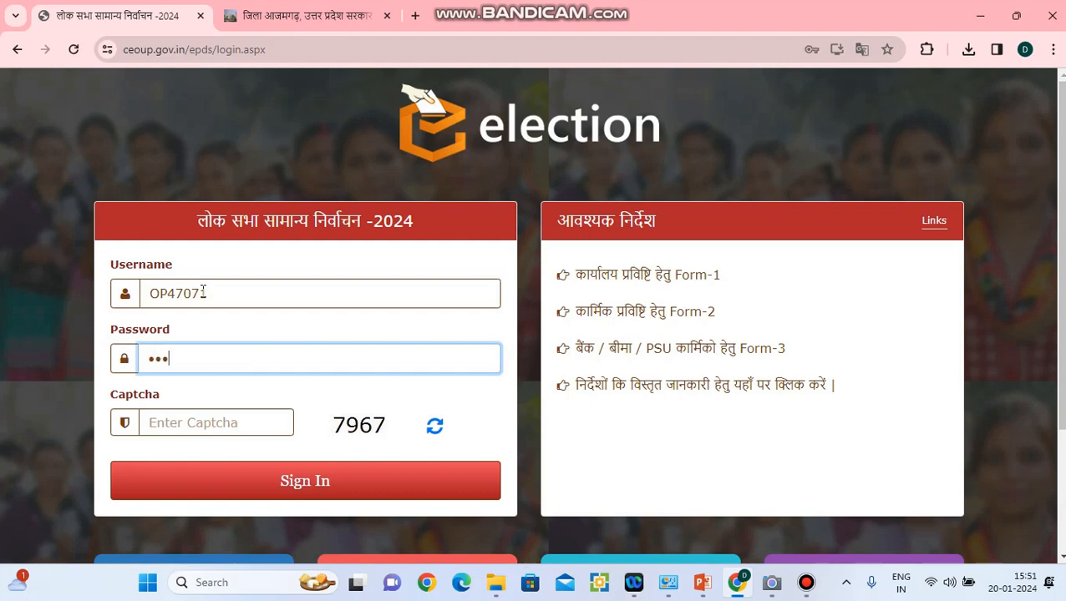
{"action": "type", "text": "•••••"}
{"action": "key", "text": "Tab"}
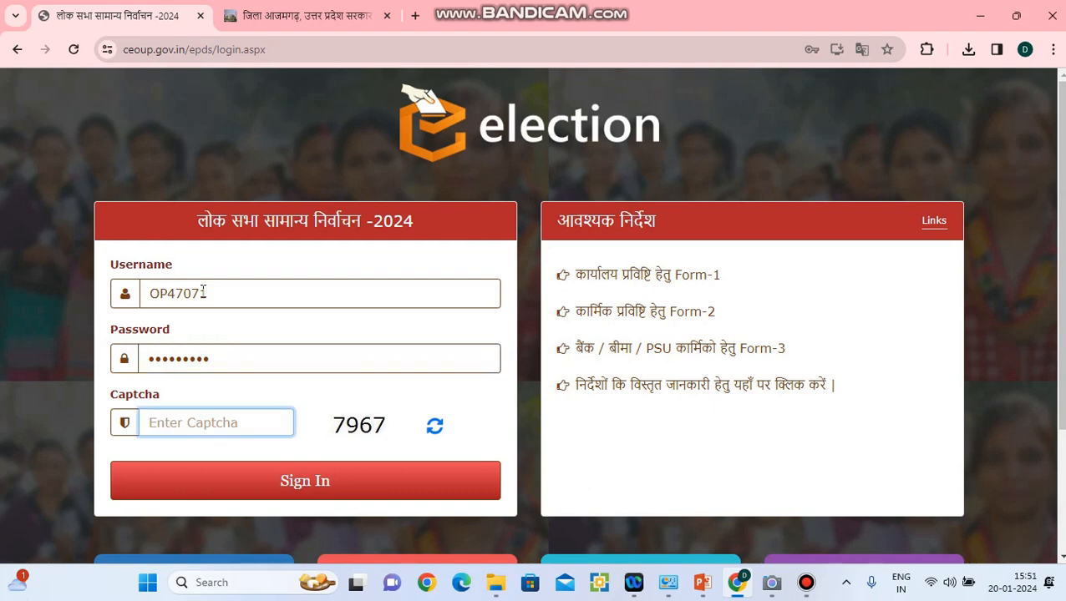
{"action": "type", "text": "7967"}
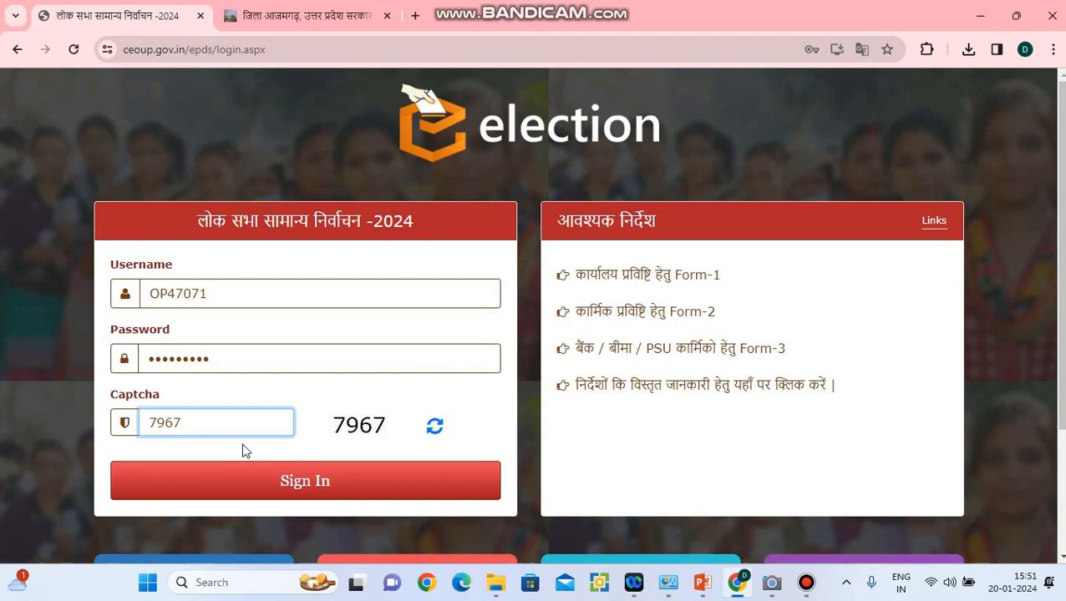
{"action": "left_click", "coordinate": [297, 486]}
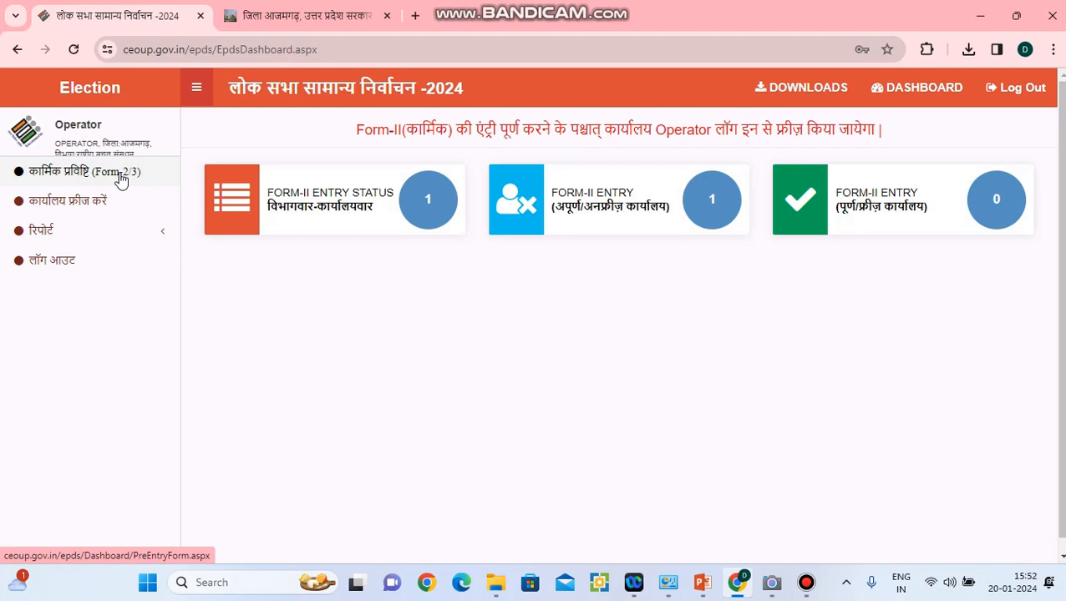
- Open कार्मिक प्रविष्टि (Form-2/3) for the office 22-जिला बचत कार्यालय आजमगढ़ by entering its data entry PIN
{"action": "left_click", "coordinate": [62, 175]}
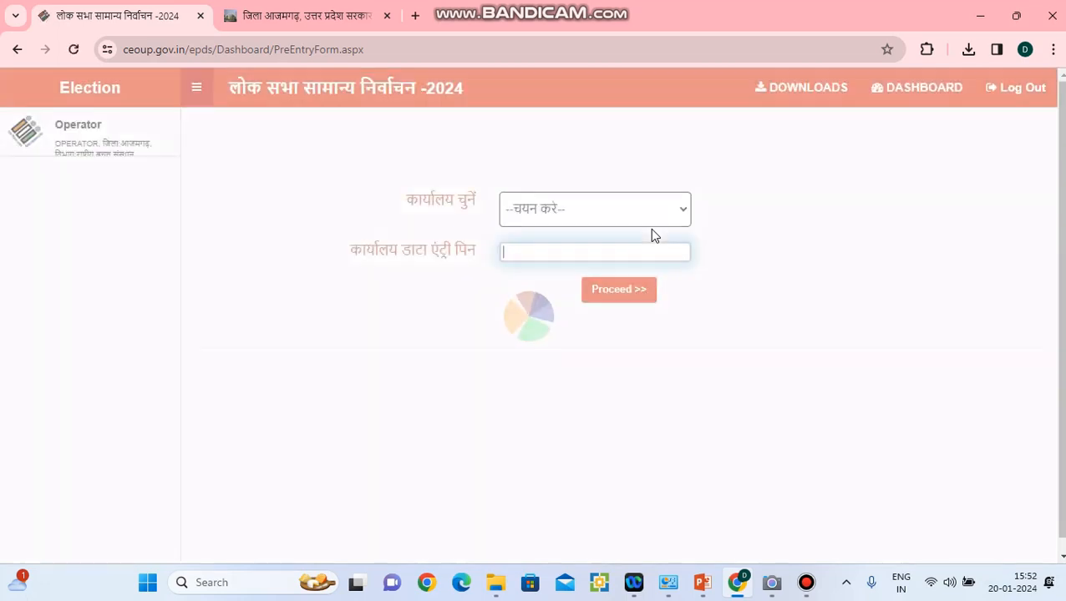
{"action": "left_click", "coordinate": [551, 209]}
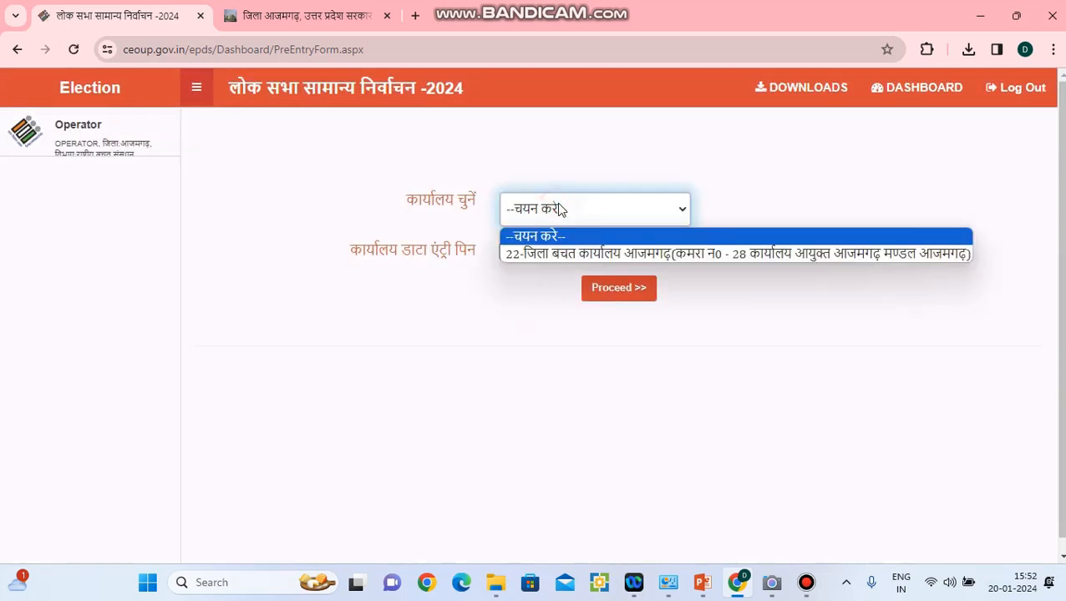
{"action": "left_click", "coordinate": [570, 255]}
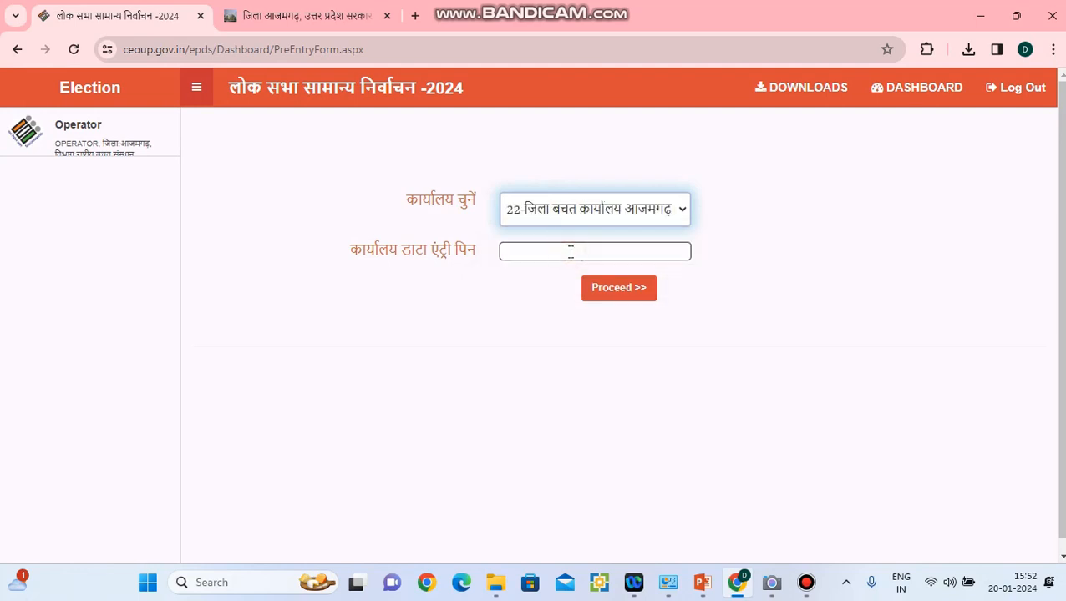
{"action": "left_click", "coordinate": [570, 252]}
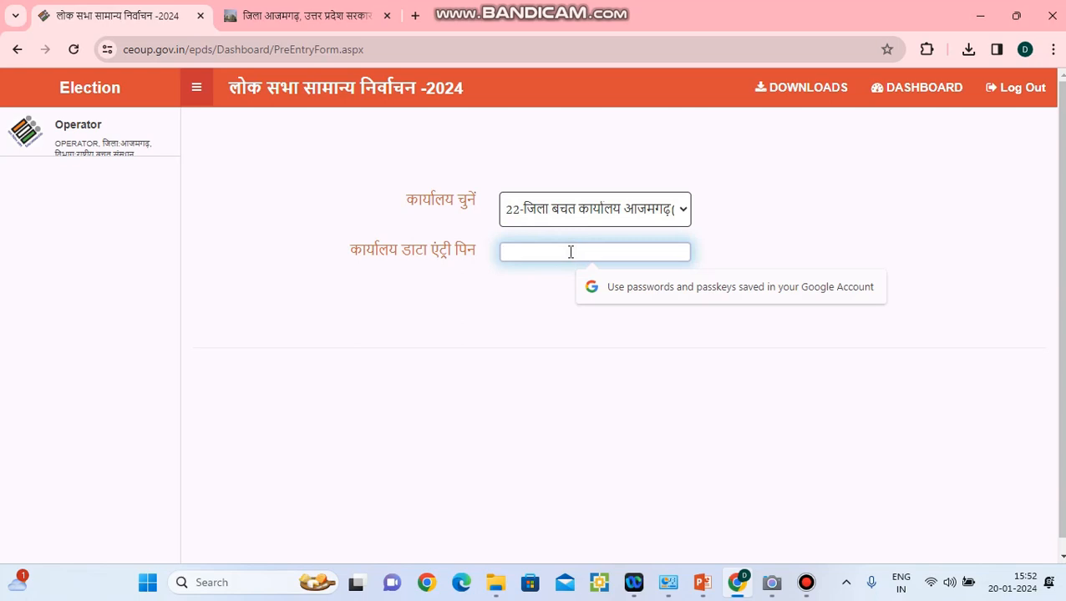
{"action": "type", "text": "1"}
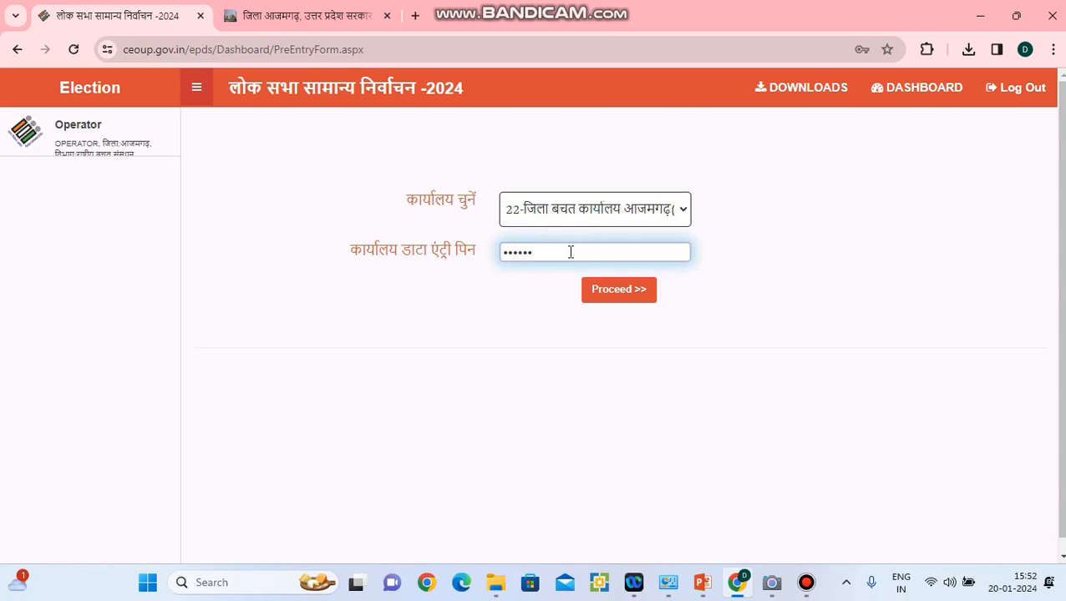
{"action": "left_click", "coordinate": [618, 299]}
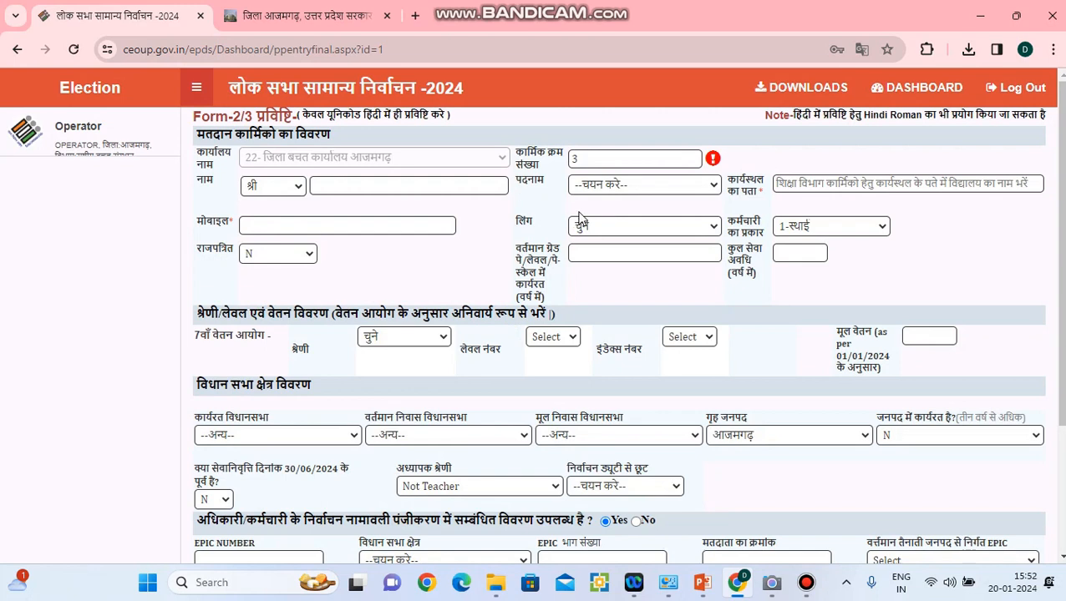
- Look through the पदनाम choices and set the 7th pay commission लेवल नंबर to 10 and इंडेक्स नंबर to 17
{"action": "left_click", "coordinate": [659, 184]}
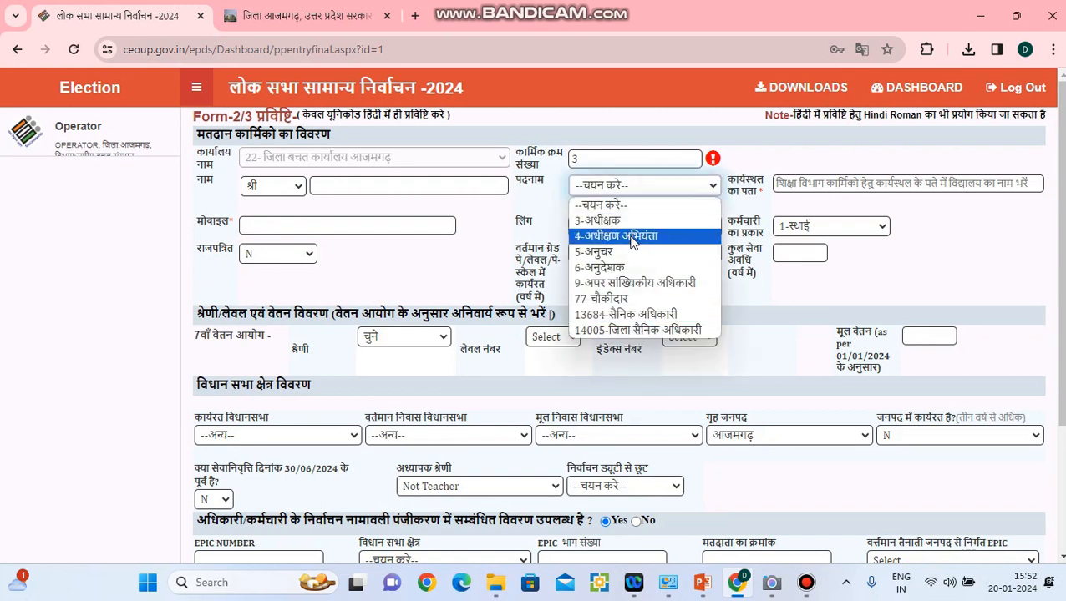
{"action": "left_click", "coordinate": [500, 382]}
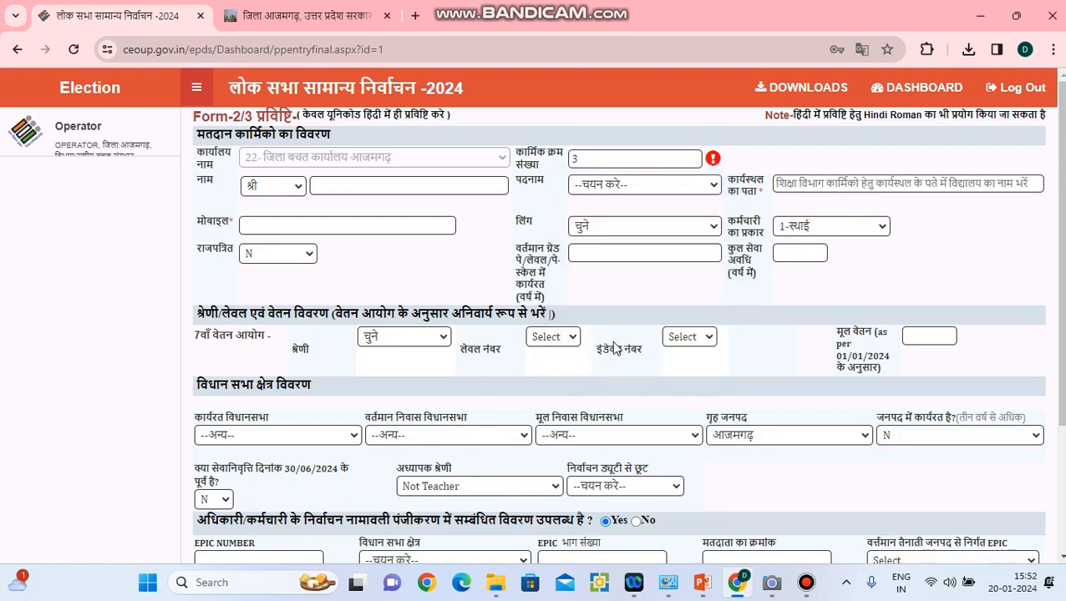
{"action": "left_click", "coordinate": [542, 338]}
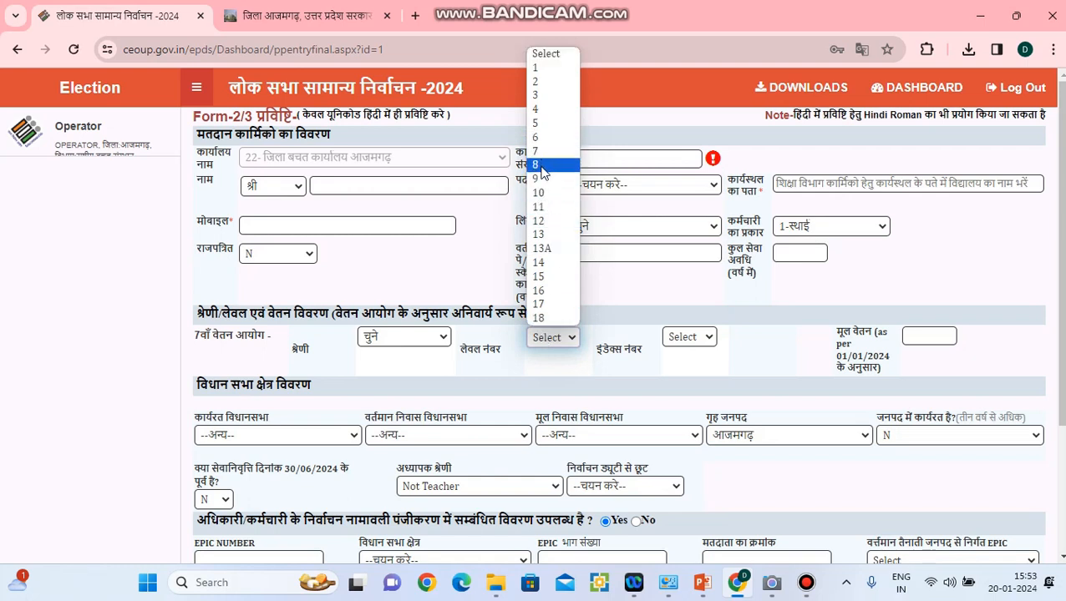
{"action": "left_click", "coordinate": [540, 193]}
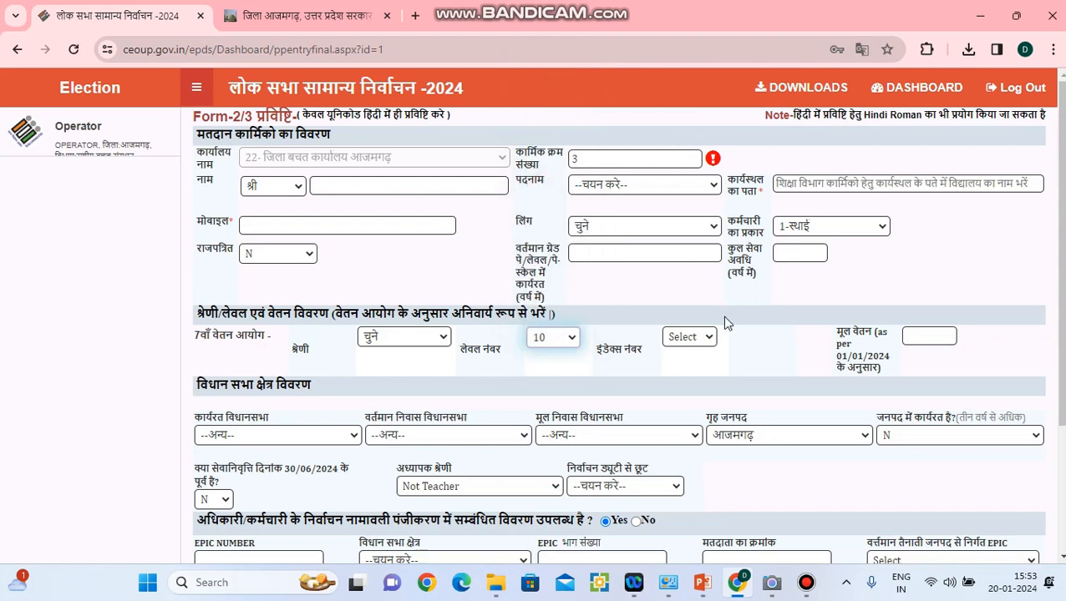
{"action": "left_click", "coordinate": [700, 338]}
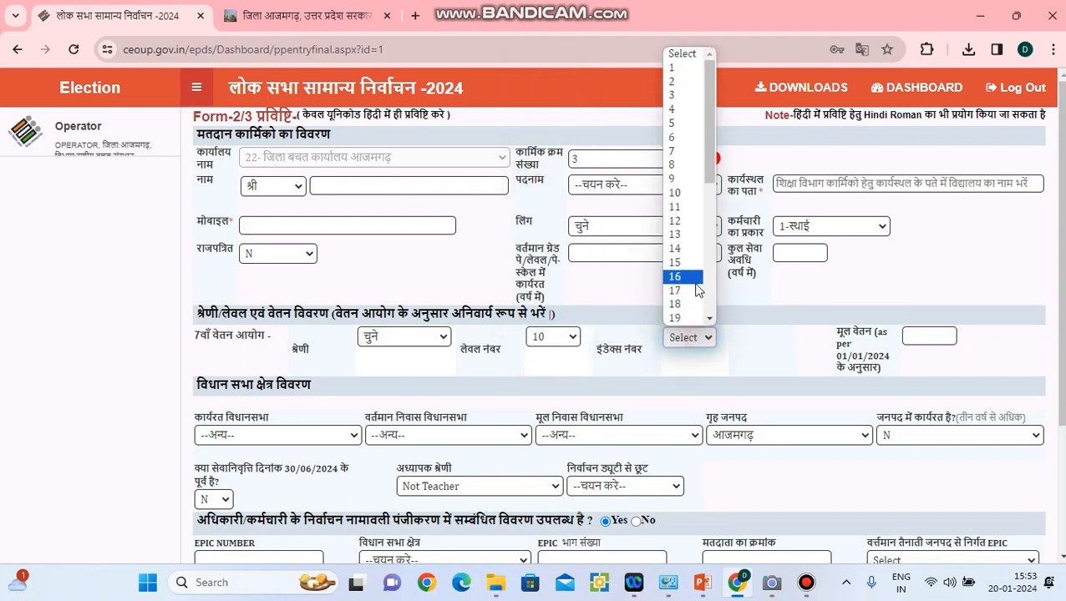
{"action": "left_click", "coordinate": [698, 290]}
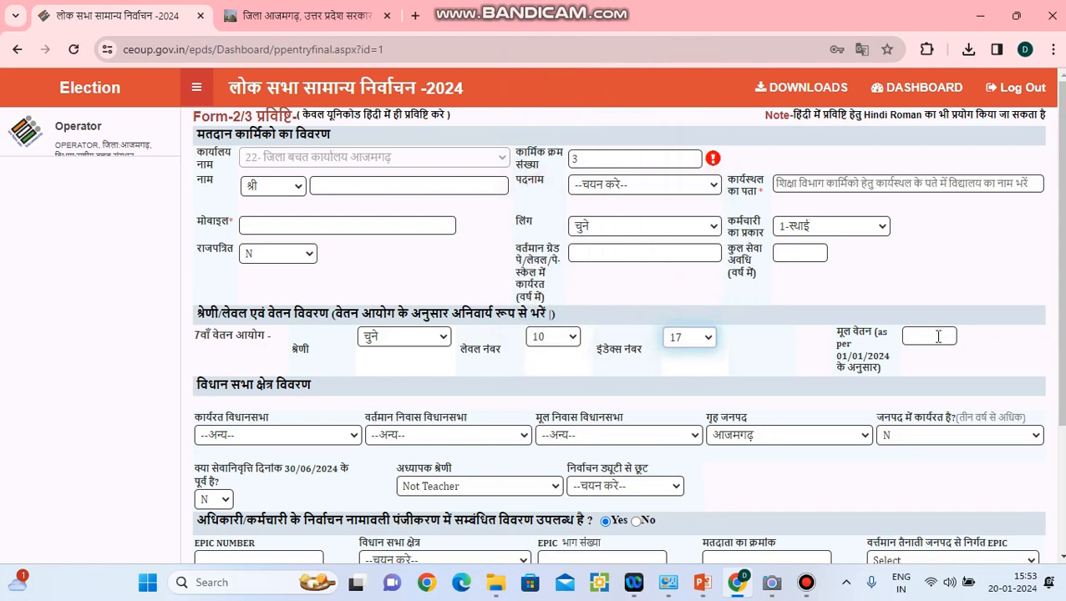
{"action": "left_click", "coordinate": [937, 336]}
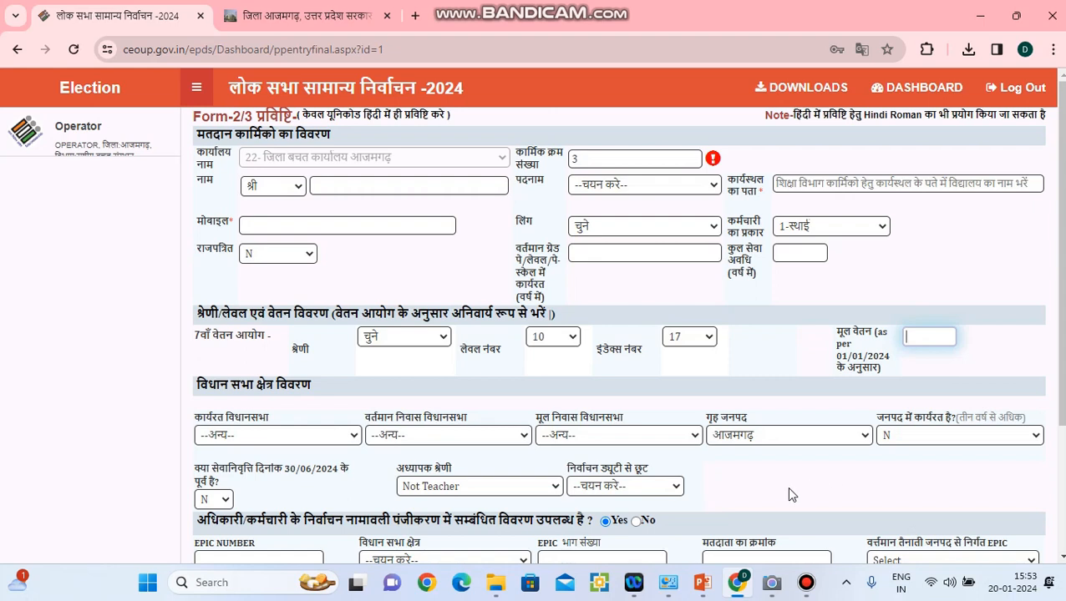
- Review the निर्वाचन ड्यूटी से छूट options and the voter registration and bank account sections of the form
{"action": "left_click", "coordinate": [612, 491]}
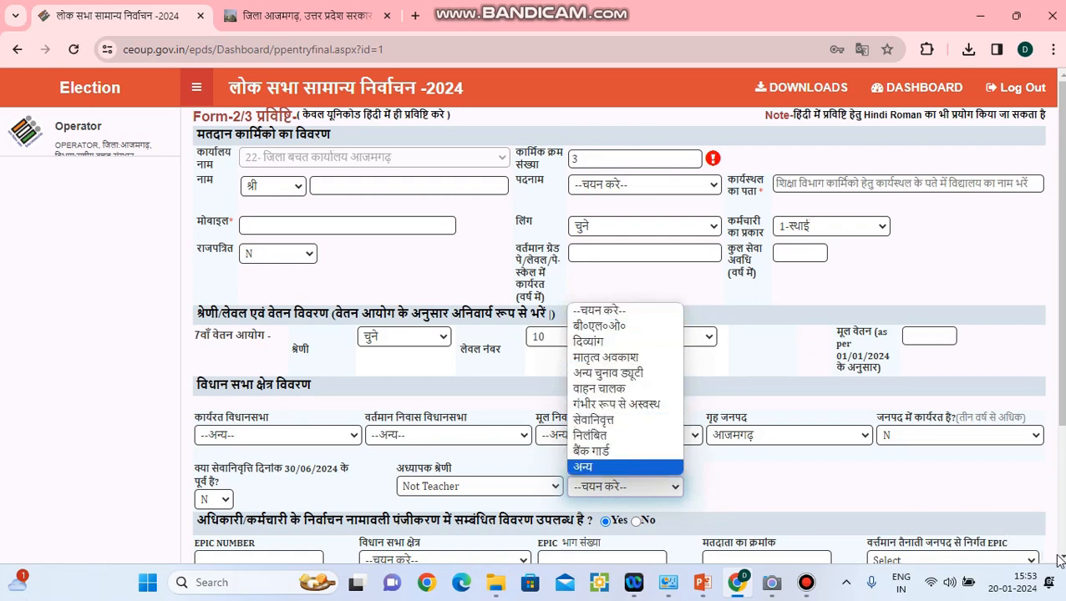
{"action": "scroll", "coordinate": [459, 335], "scroll_direction": "down", "scroll_amount": 3}
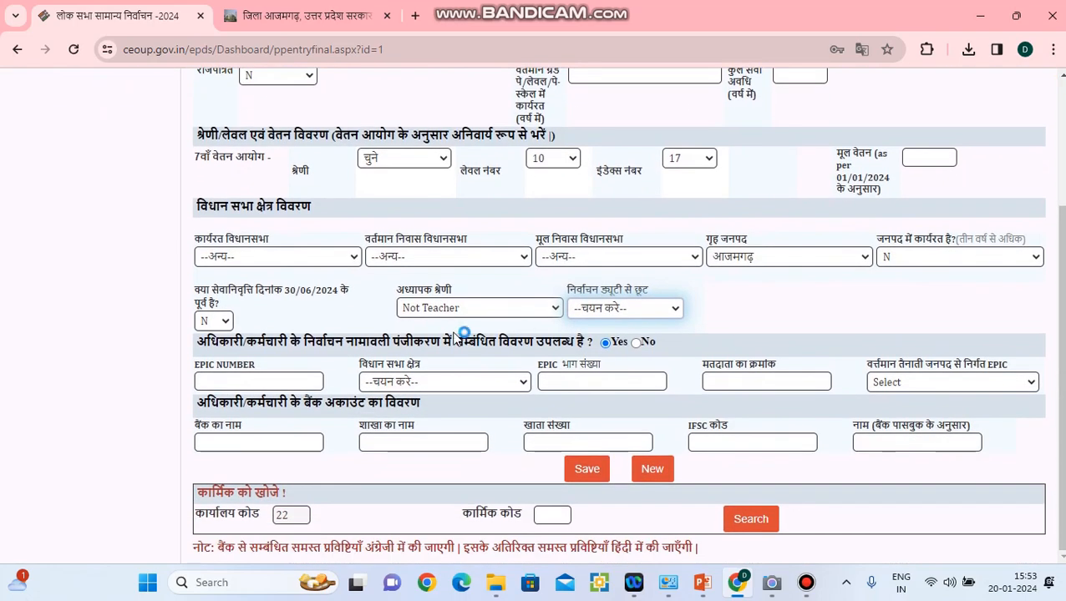